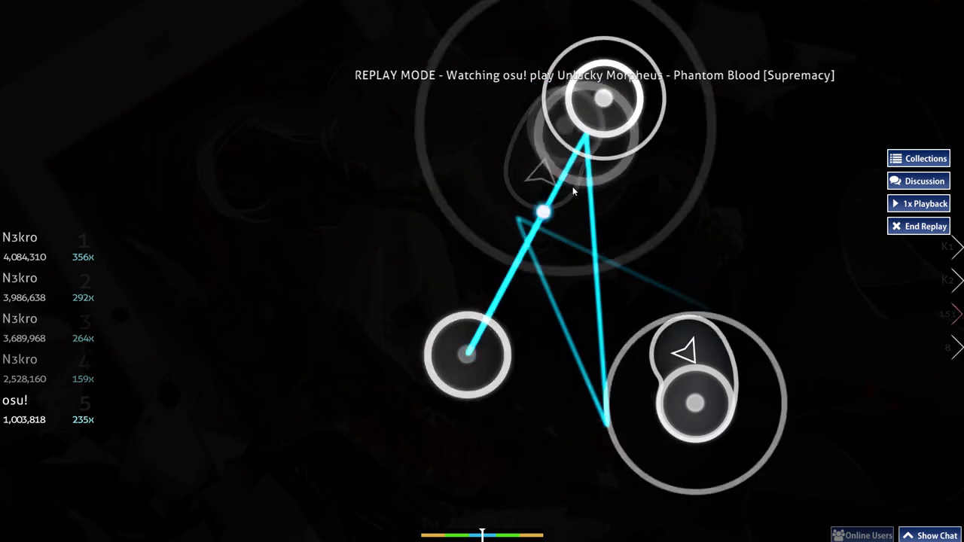
- Quit the finished osu! replay to return to the song select screen
key("Escape")
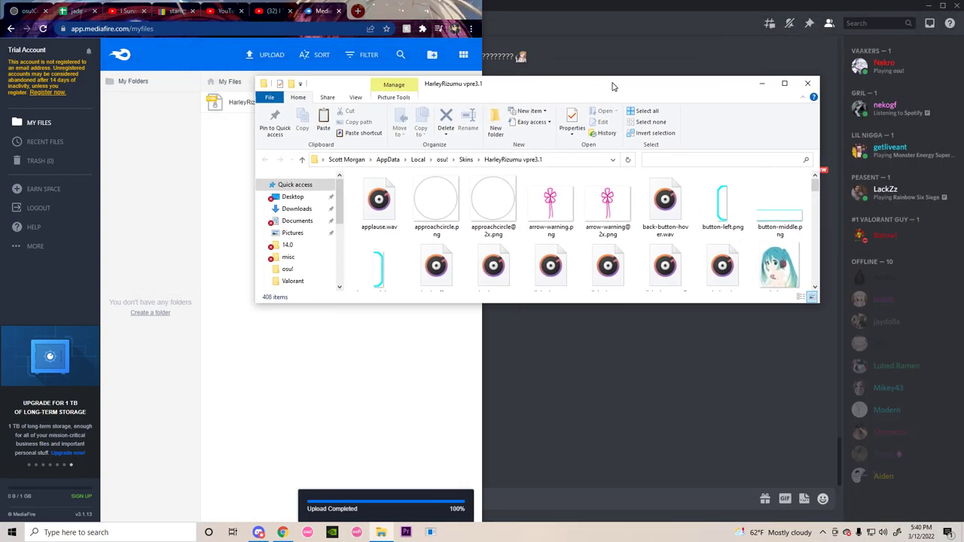
- Snap the HarleyRizumu vpre3.1 folder right and Chrome's MediaFire page left, leaving Discord out
left_click_drag(646, 16, 963, 113)
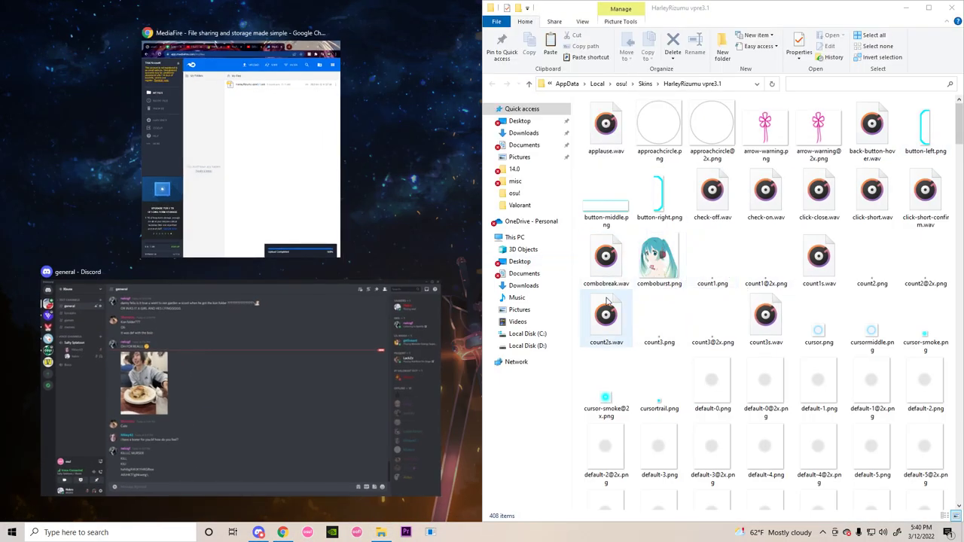
left_click(433, 275)
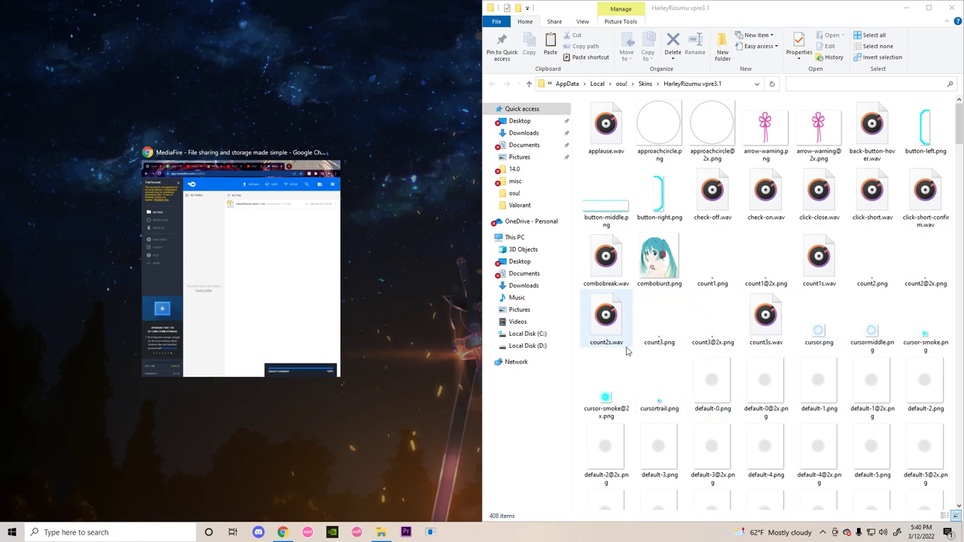
left_click(293, 269)
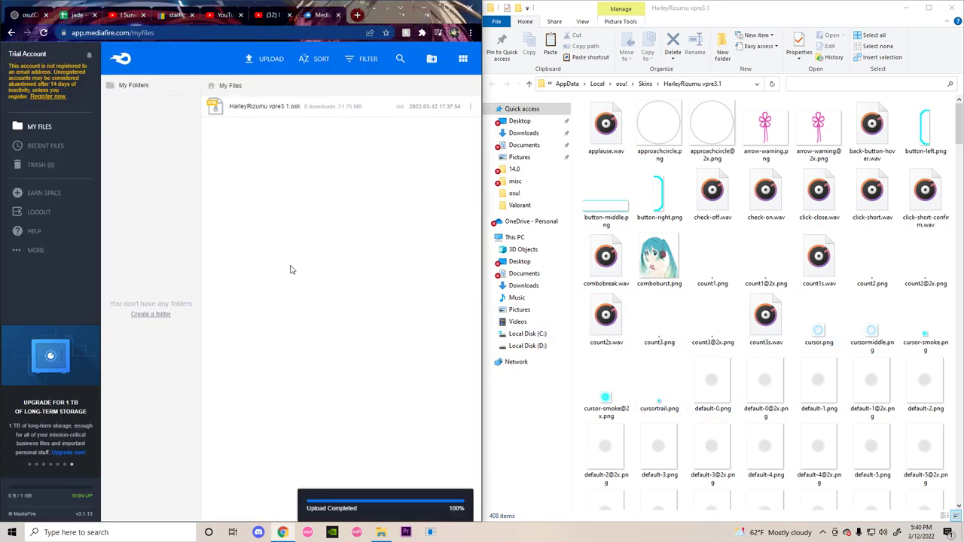
- Search Google for 'osu skin maker' in a new tab and open osuskinner.com
left_click(357, 15)
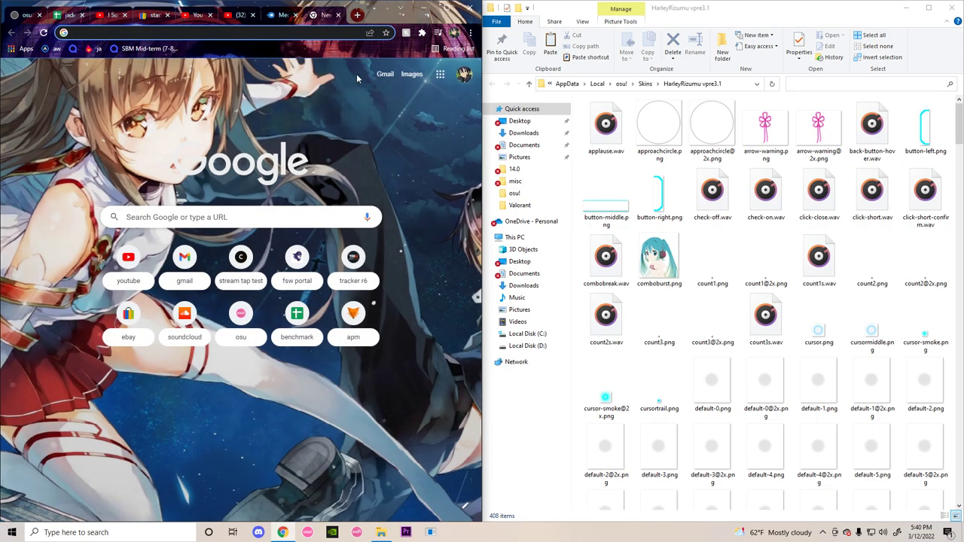
type("osu skin maker")
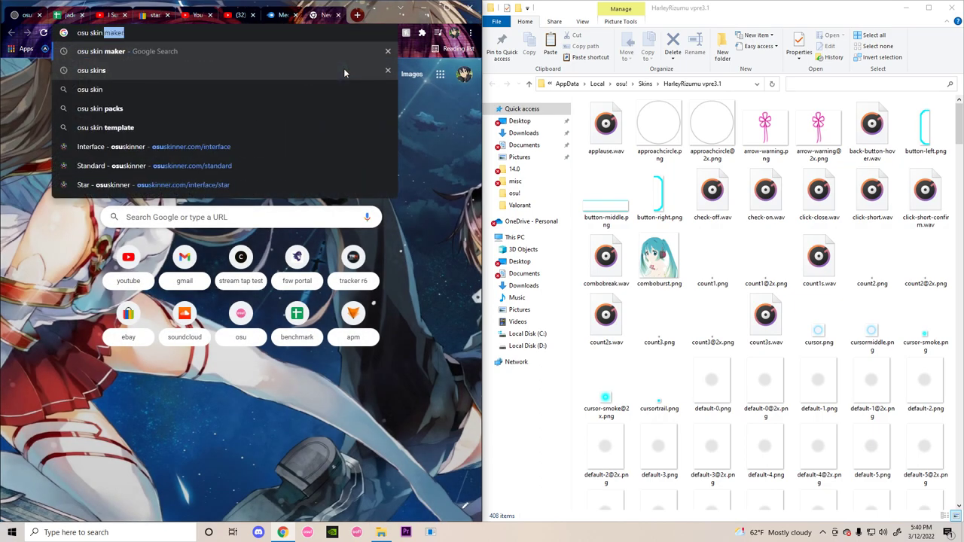
key("Return")
left_click(132, 156)
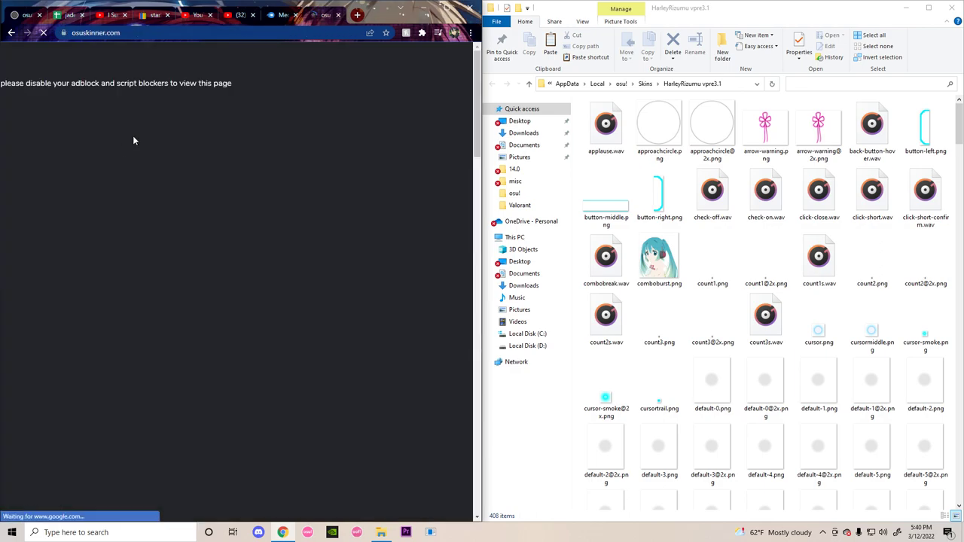
- Start a new skin and maximize Chrome to view its interface elements
left_click(279, 192)
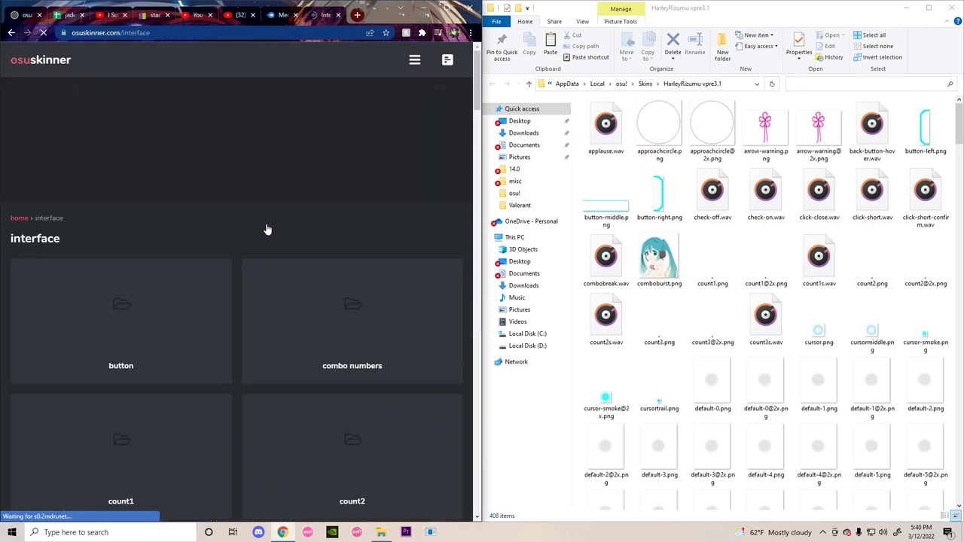
left_click(449, 8)
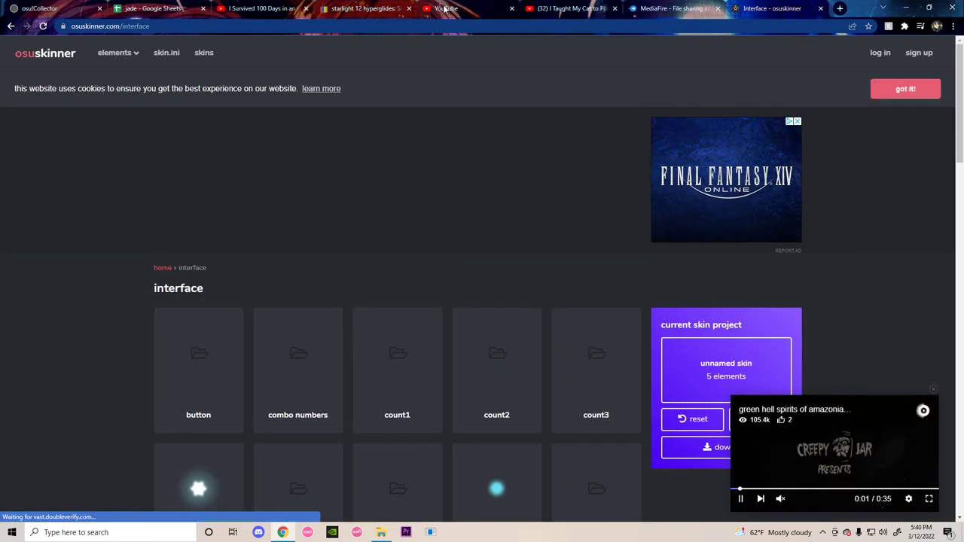
scroll(262, 270, "down", 3)
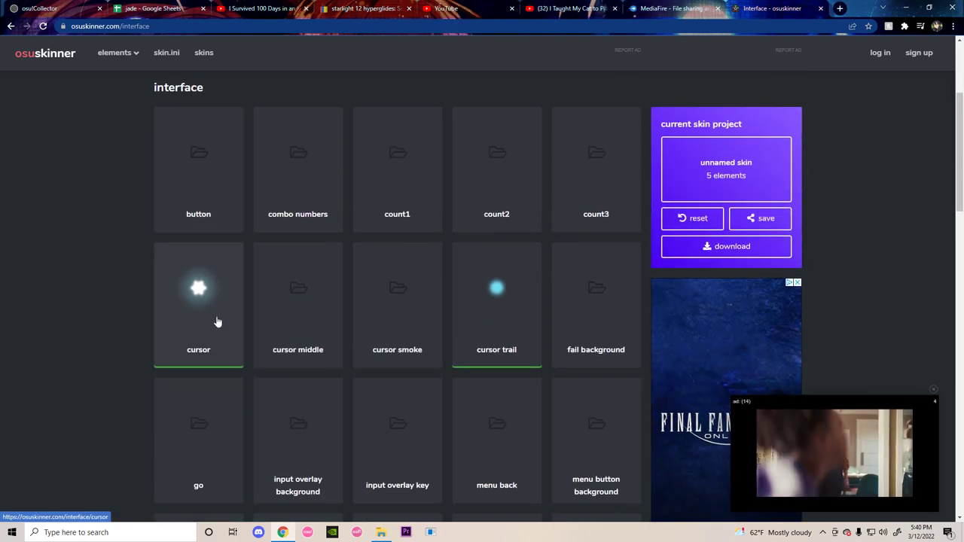
scroll(203, 316, "down", 2)
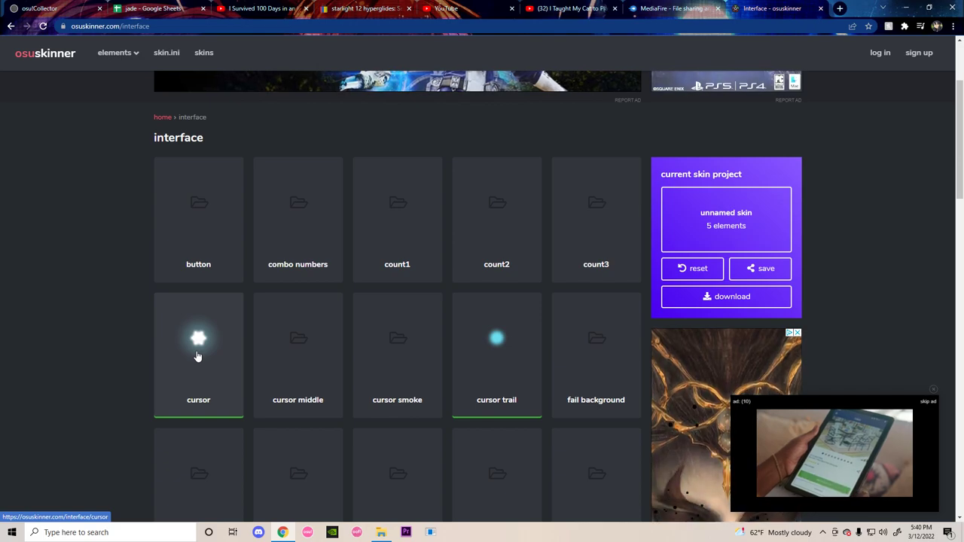
- Browse the cursor grid and open element #36, the small white-blue cursor
left_click(197, 356)
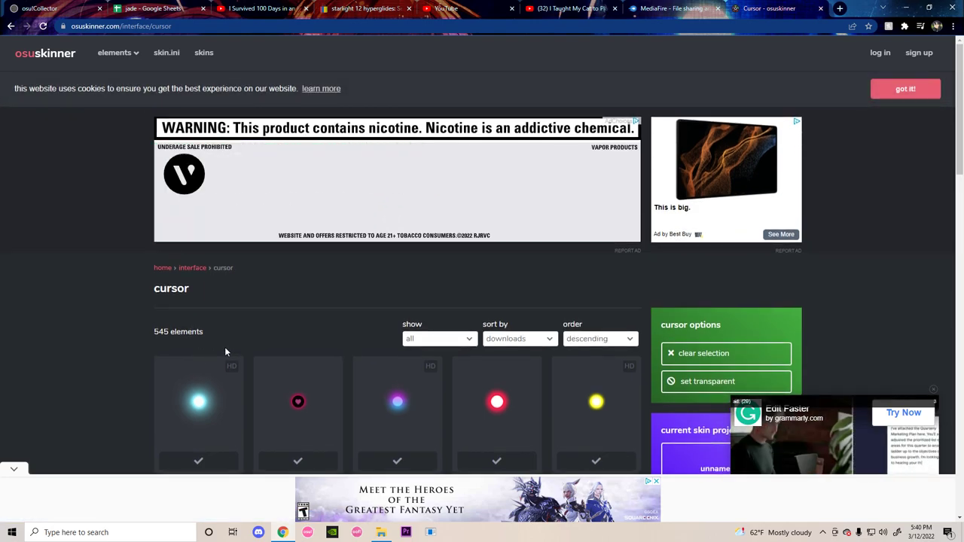
scroll(225, 351, "down", 3)
scroll(109, 245, "down", 2)
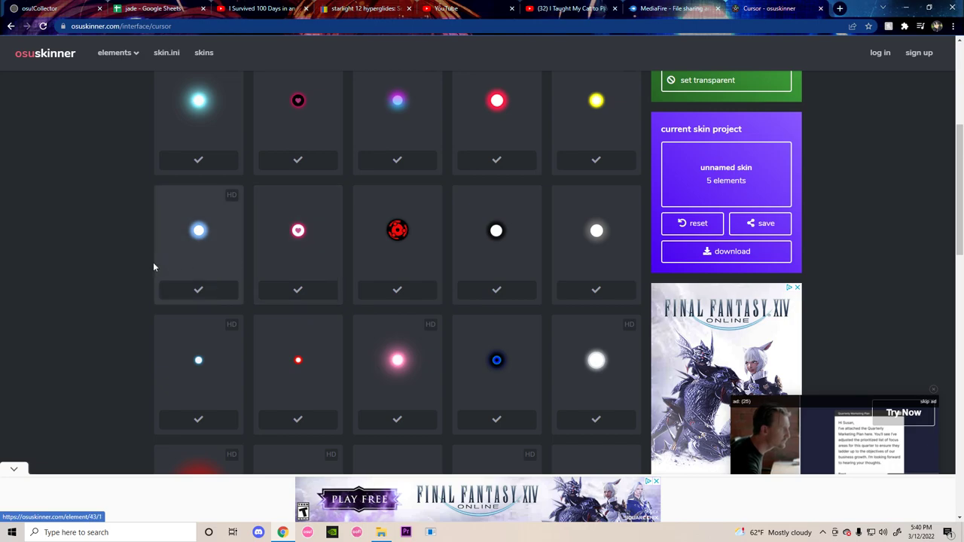
scroll(152, 267, "down", 3)
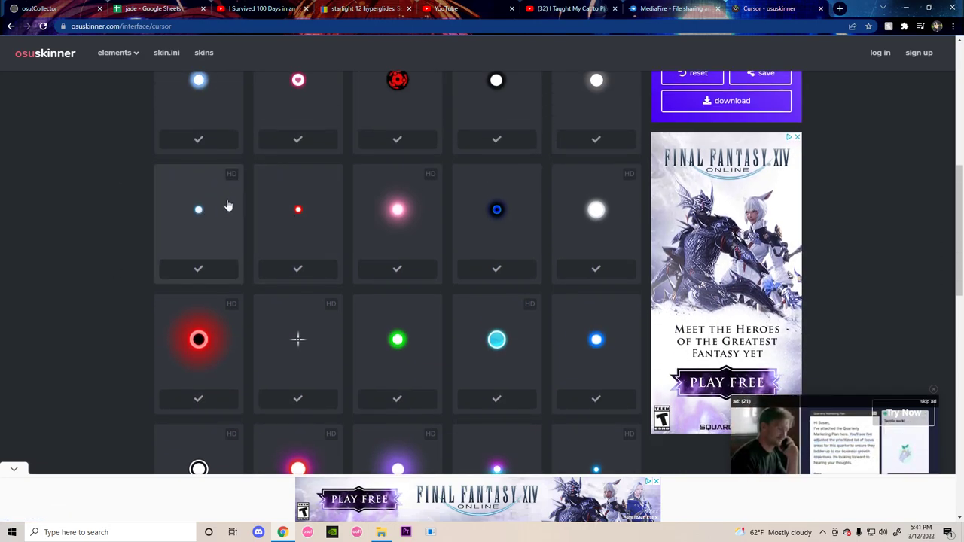
scroll(155, 219, "up", 2)
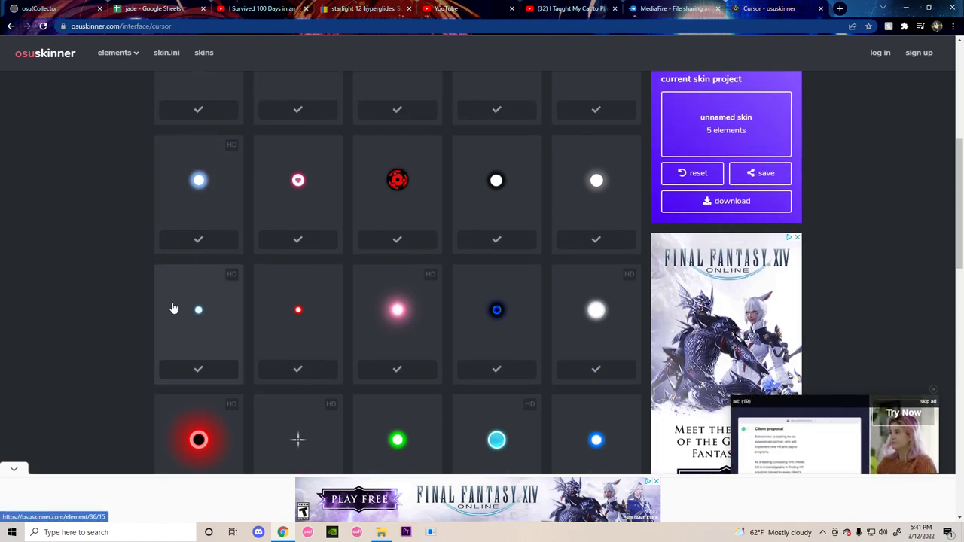
scroll(295, 306, "up", 2)
scroll(226, 323, "down", 2)
scroll(331, 217, "up", 1)
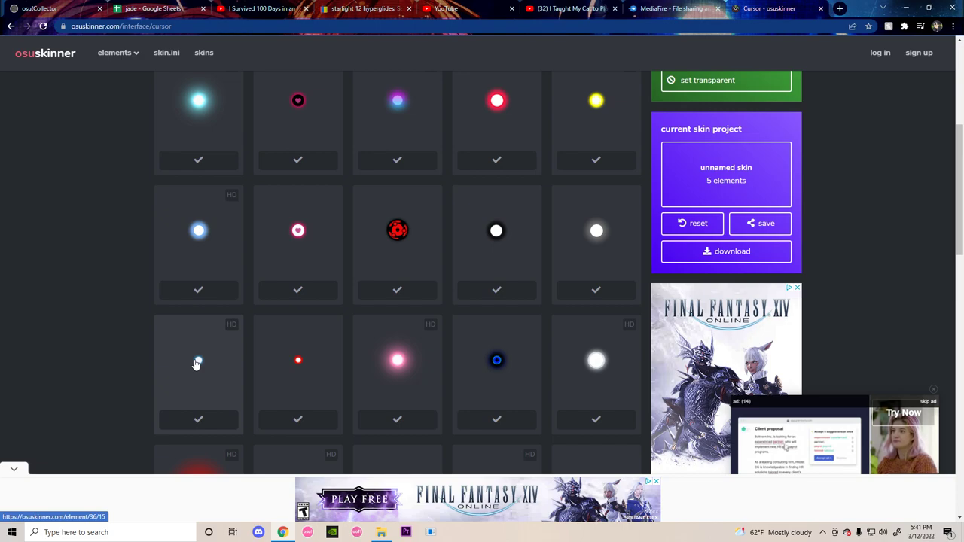
left_click(197, 362)
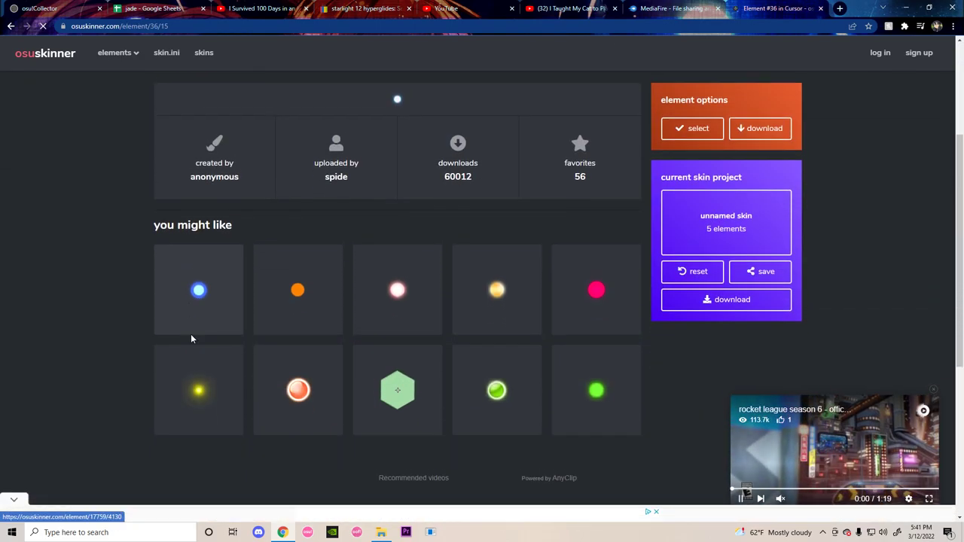
scroll(689, 267, "down", 2)
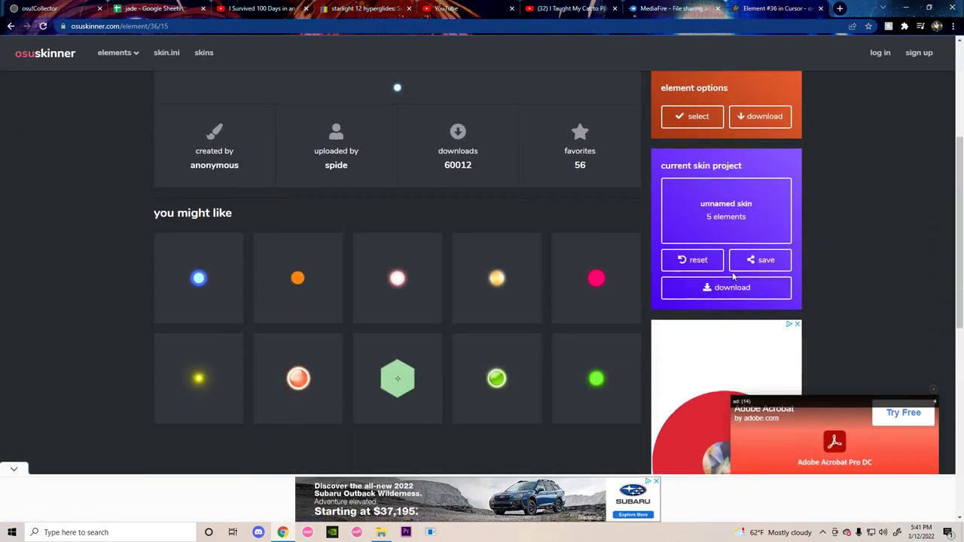
- Select element #36 as the skin's cursor and browse the cursor trail catalogue
left_click(679, 118)
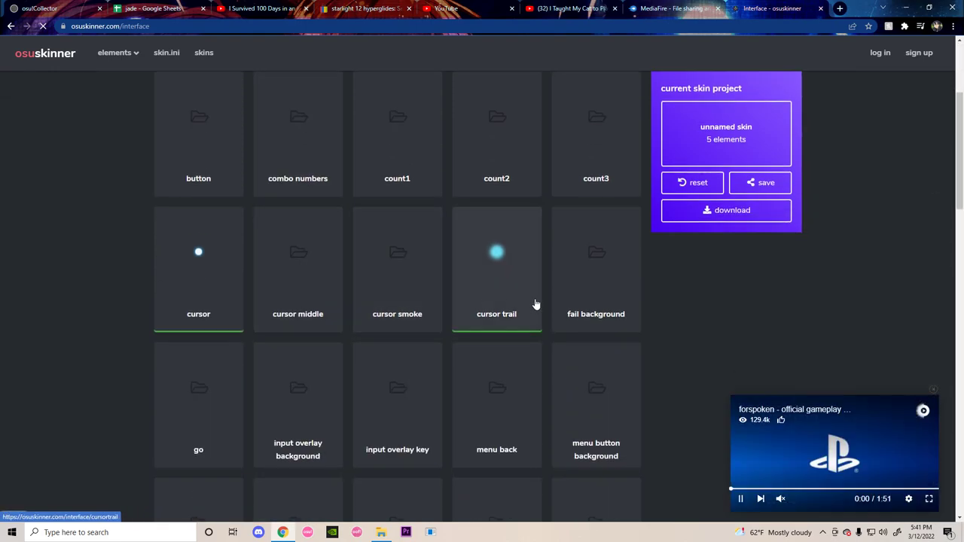
left_click(496, 278)
scroll(341, 267, "down", 3)
scroll(336, 263, "down", 2)
scroll(491, 282, "down", 1)
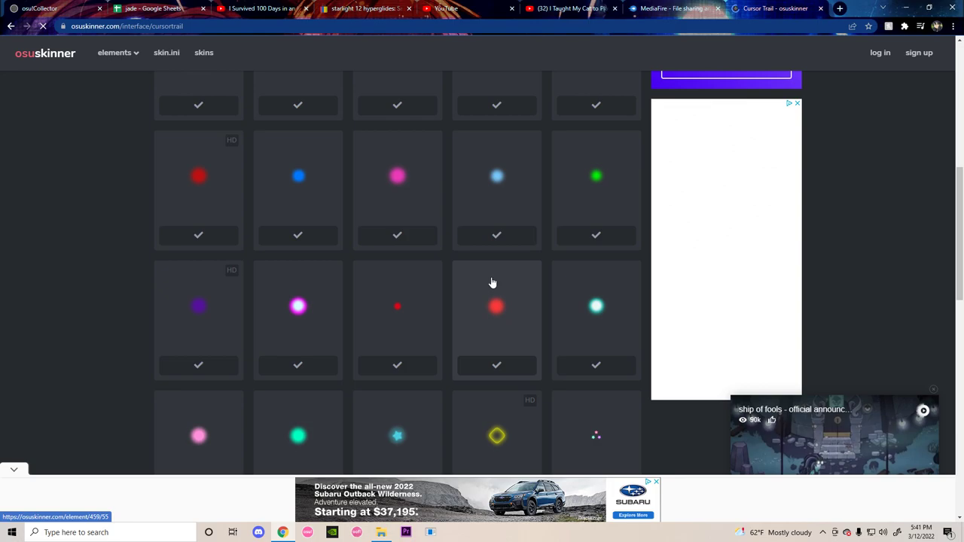
scroll(491, 282, "down", 1)
scroll(484, 276, "down", 2)
scroll(369, 275, "down", 1)
scroll(321, 278, "down", 1)
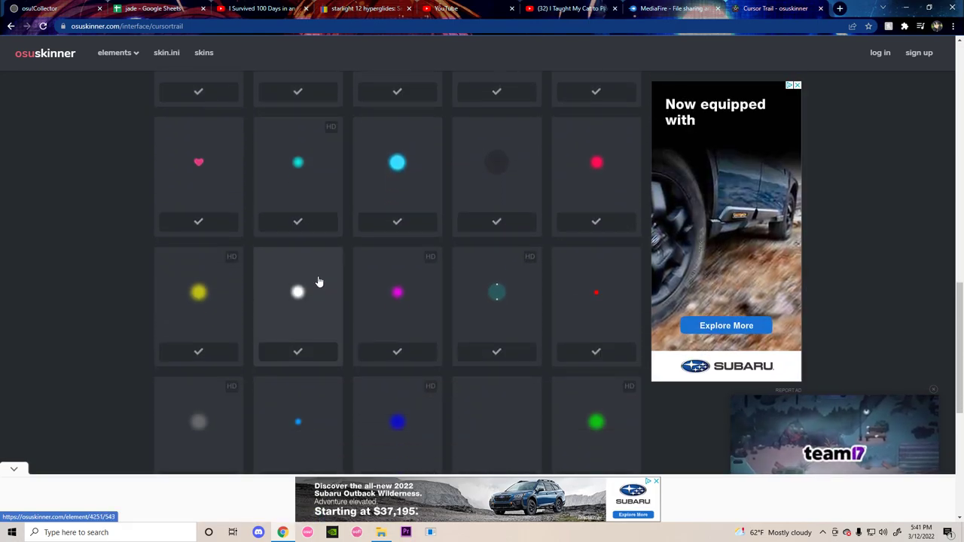
scroll(319, 282, "down", 1)
- Select the small blue dot element #9259 as the cursor trail
left_click(293, 329)
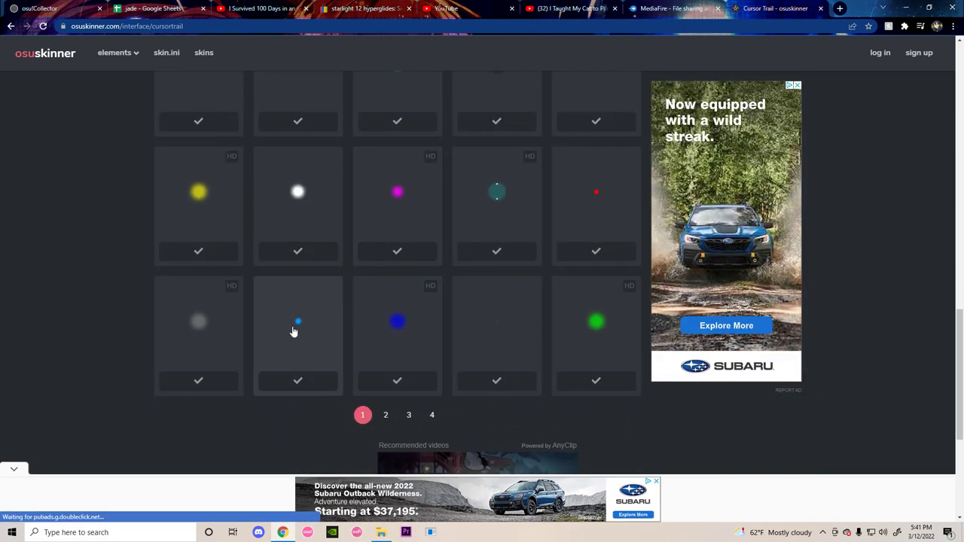
scroll(573, 241, "down", 1)
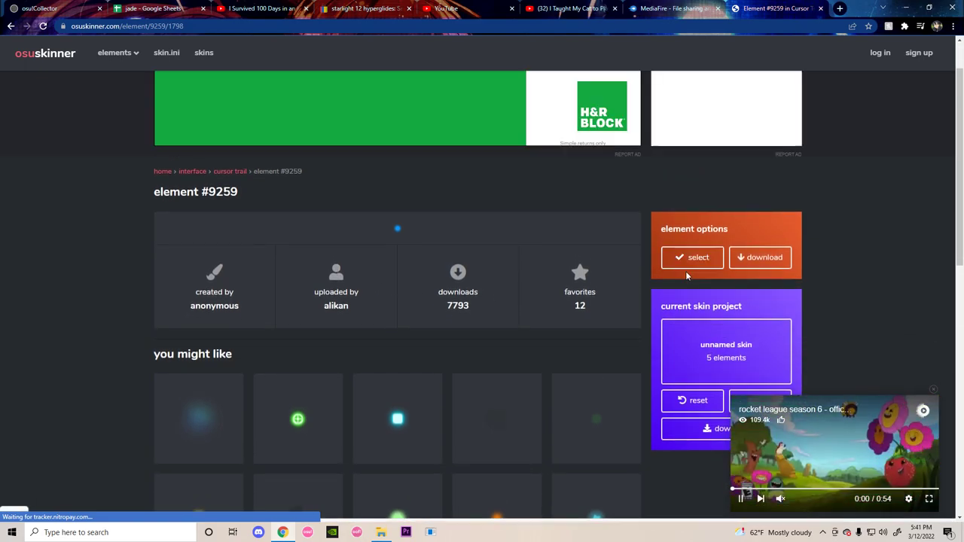
left_click(692, 208)
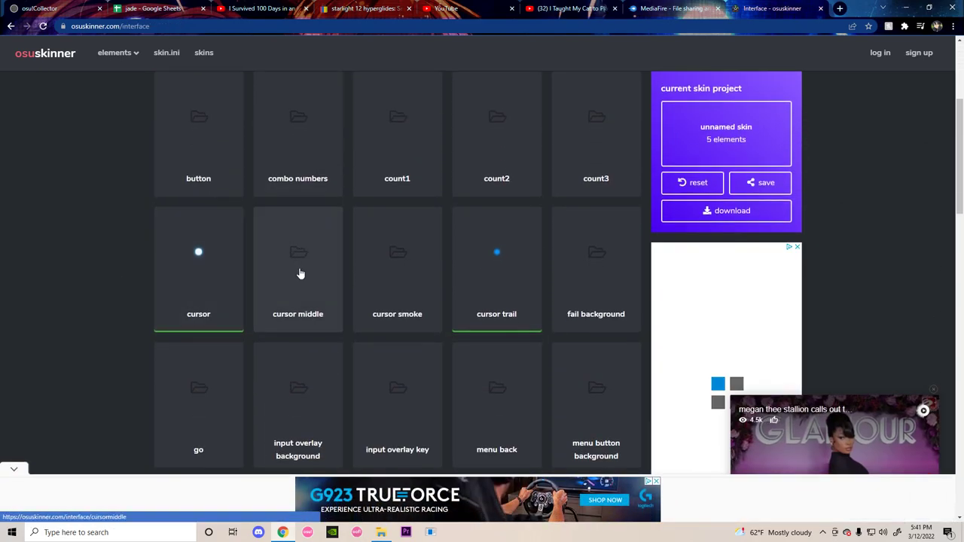
- Check the empty cursor middle catalogue, then download the unnamed skin project as an .osk
left_click(299, 273)
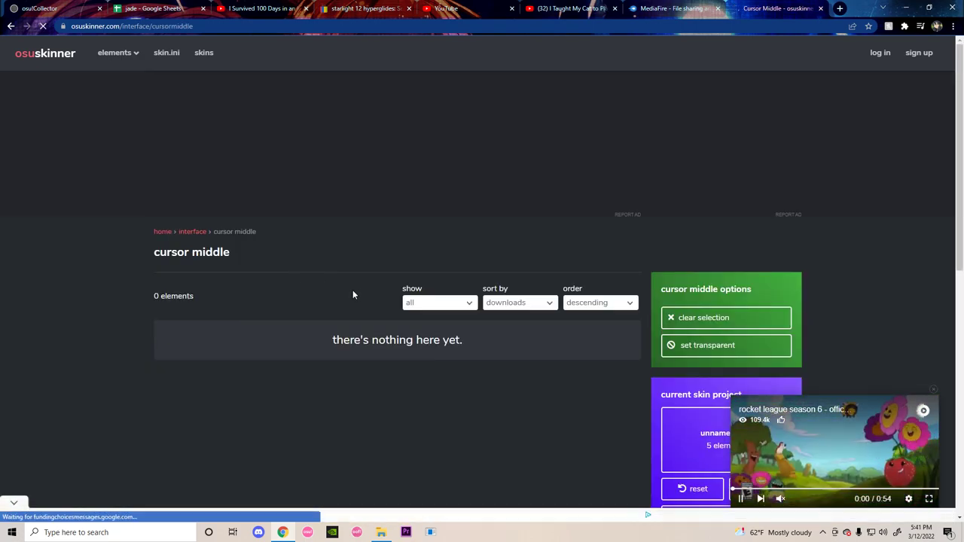
key("alt+Left")
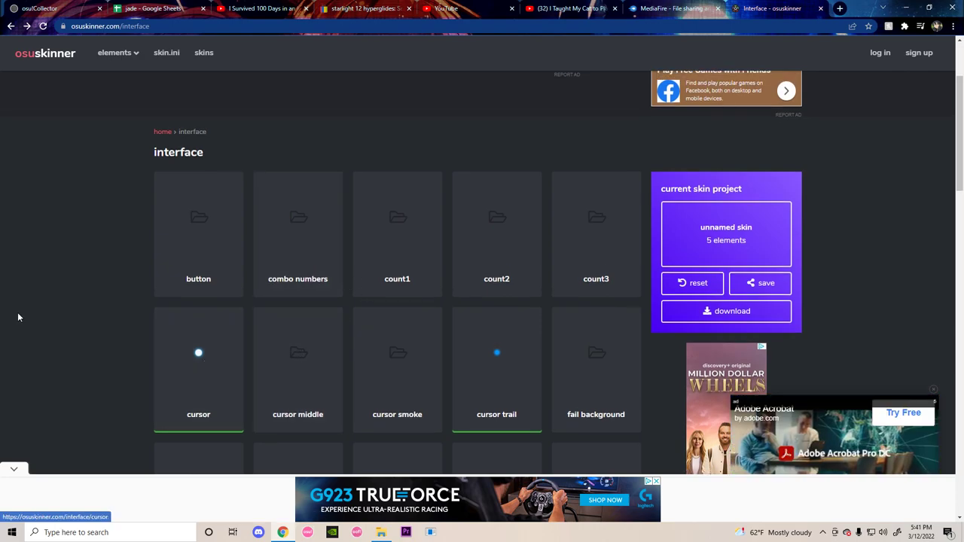
scroll(383, 299, "down", 2)
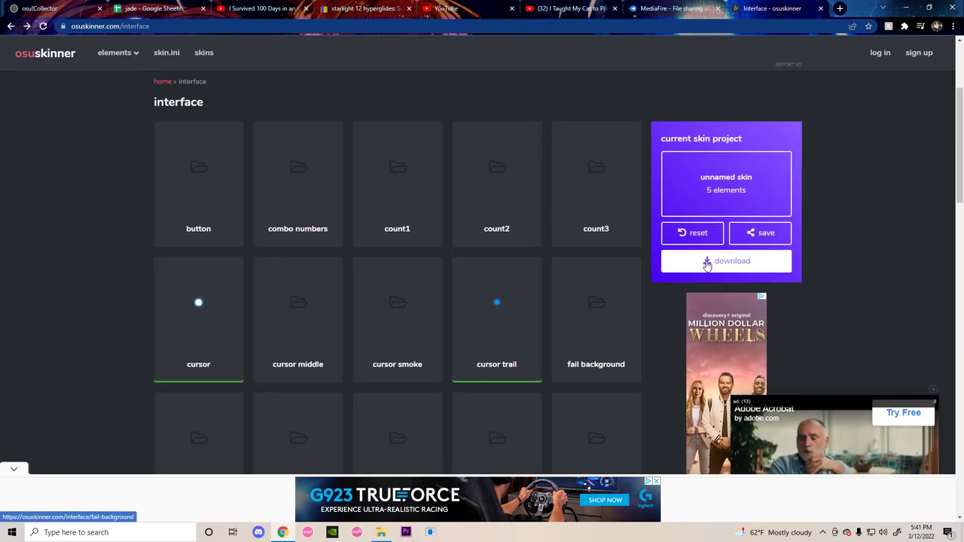
left_click(706, 261)
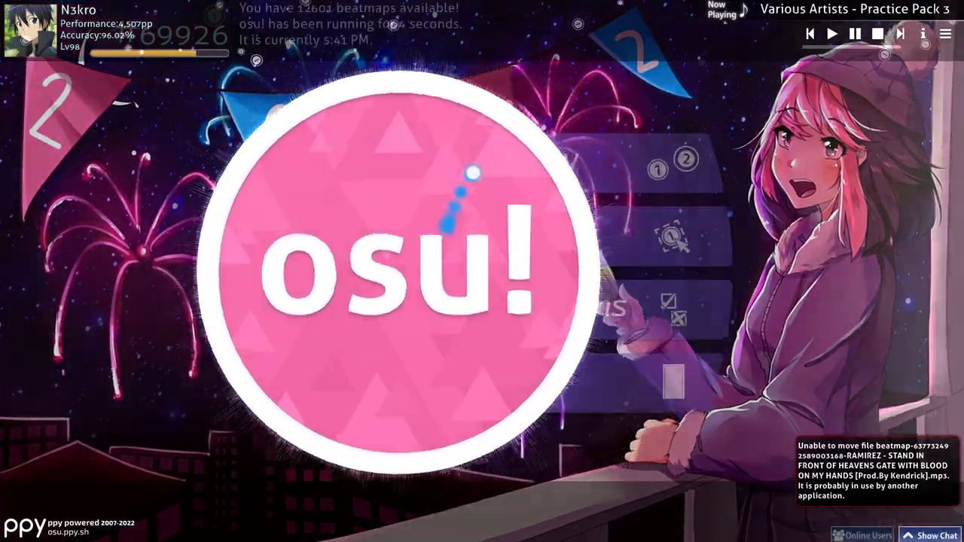
- Use osu! Options' 'Open osu! folder' to show the install folder in Explorer
left_click(612, 305)
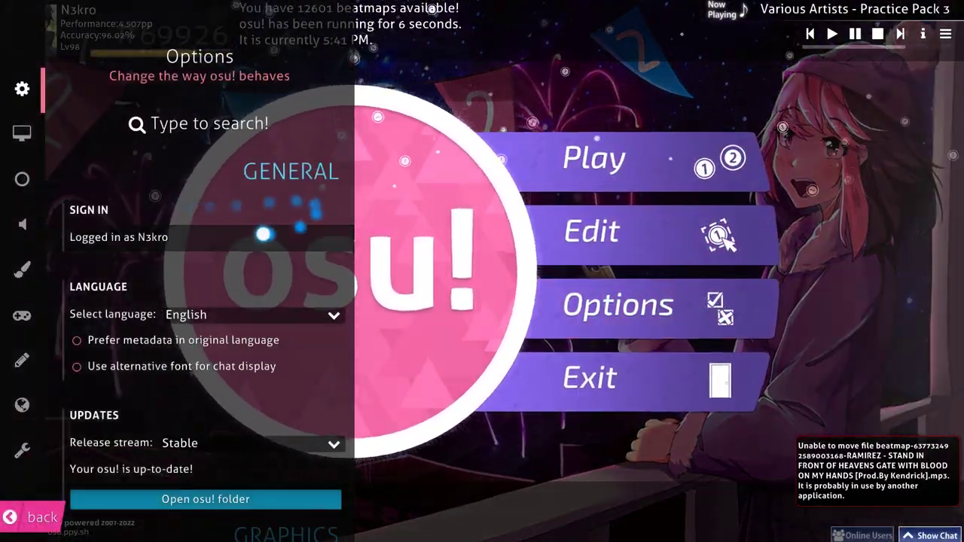
scroll(256, 235, "down", 3)
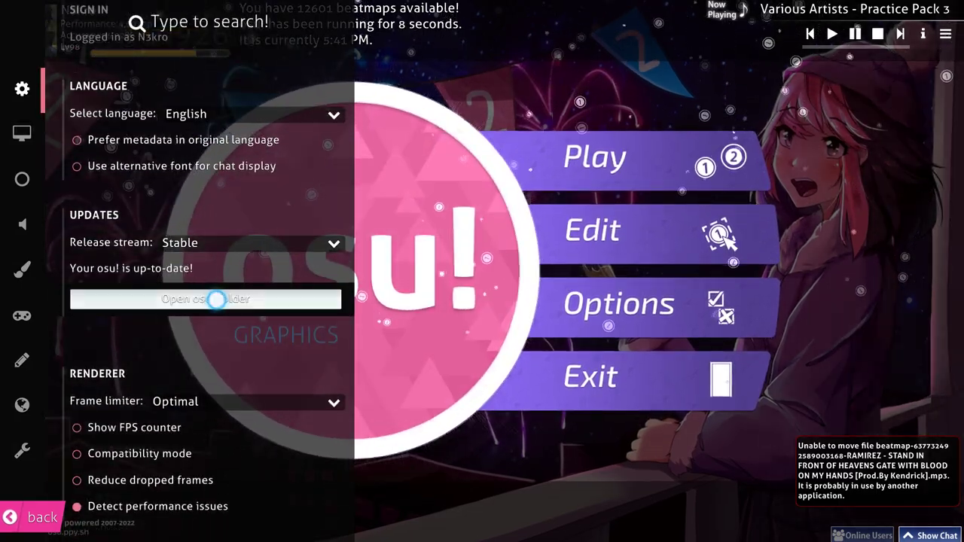
left_click(216, 299)
- Maximize Explorer and navigate into Skins > Unnamed Skin (1)
left_click_drag(624, 193, 529, 150)
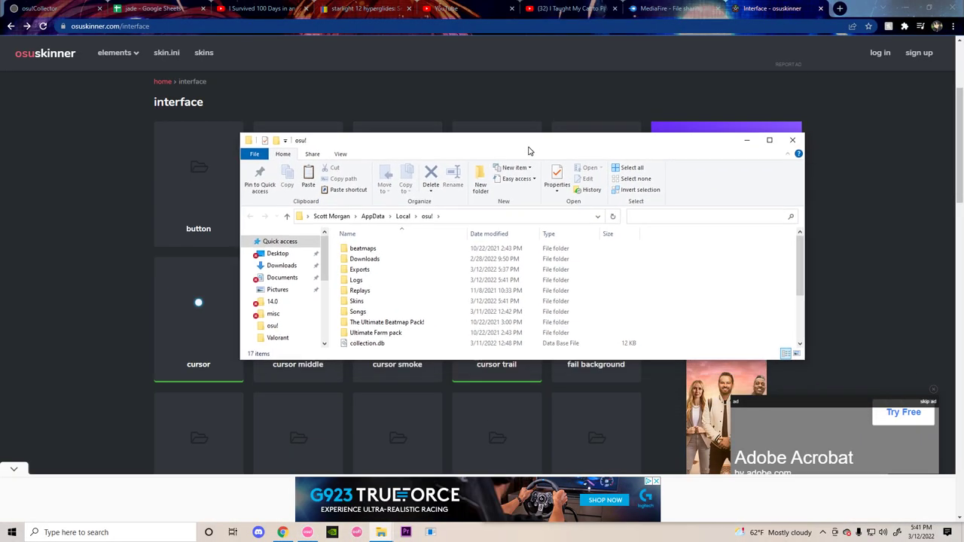
left_click(771, 141)
double_click(146, 165)
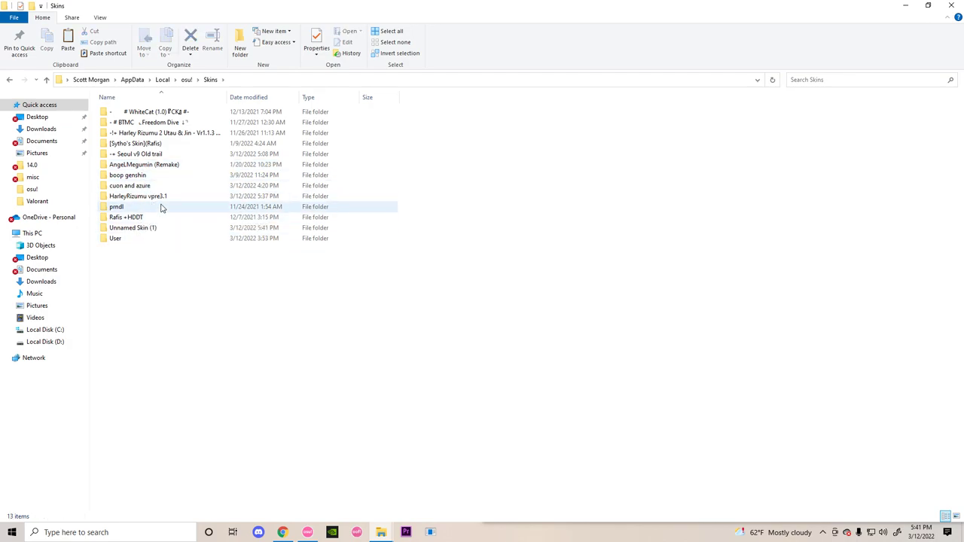
double_click(159, 240)
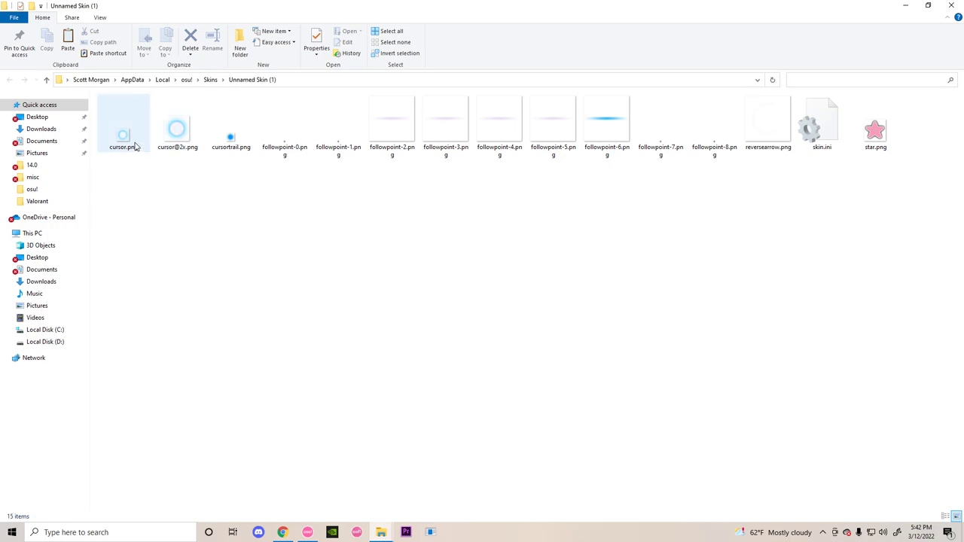
right_click(185, 139)
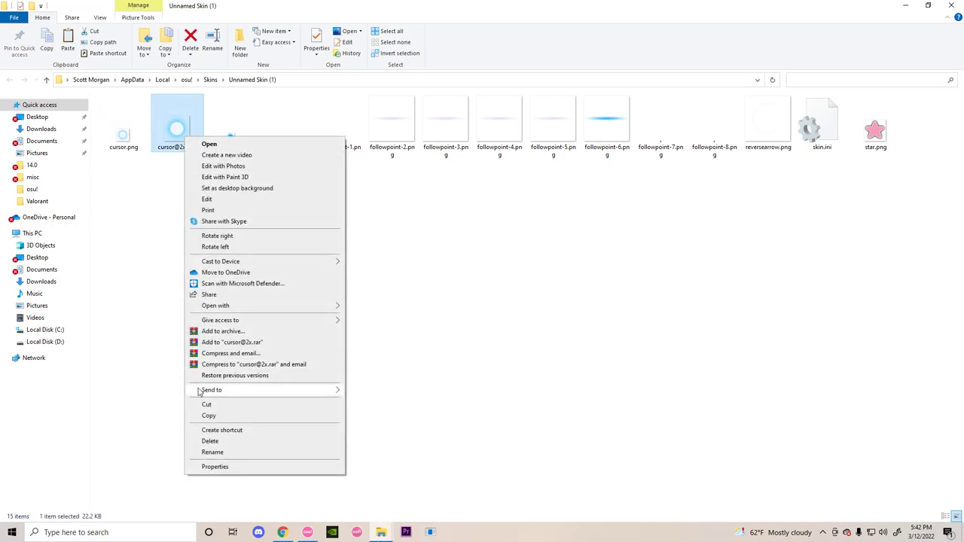
left_click(210, 442)
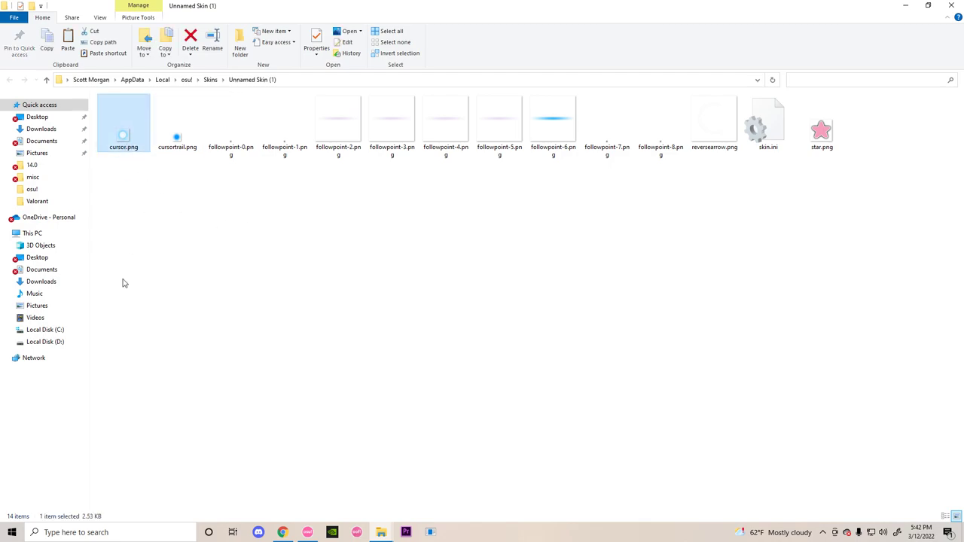
right_click(120, 135)
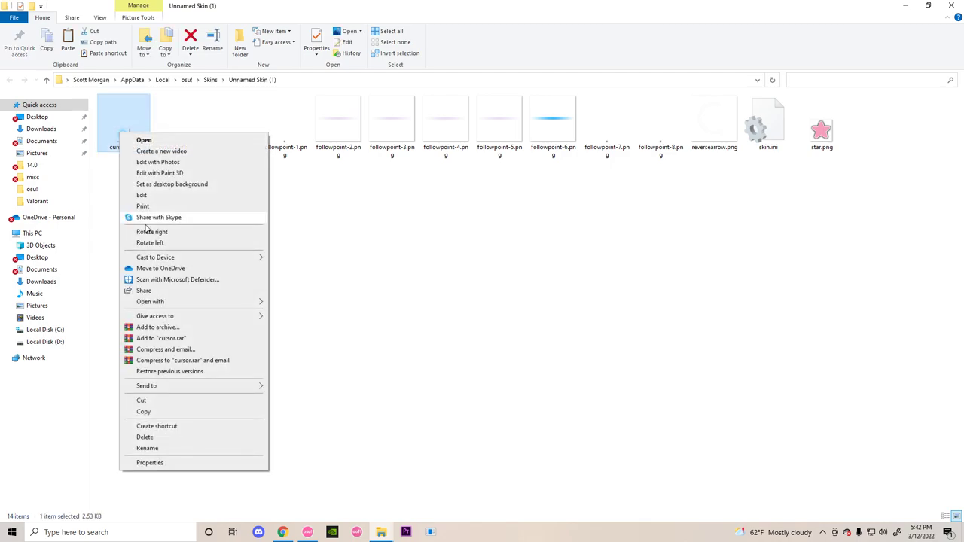
left_click(143, 411)
right_click(148, 198)
left_click(172, 267)
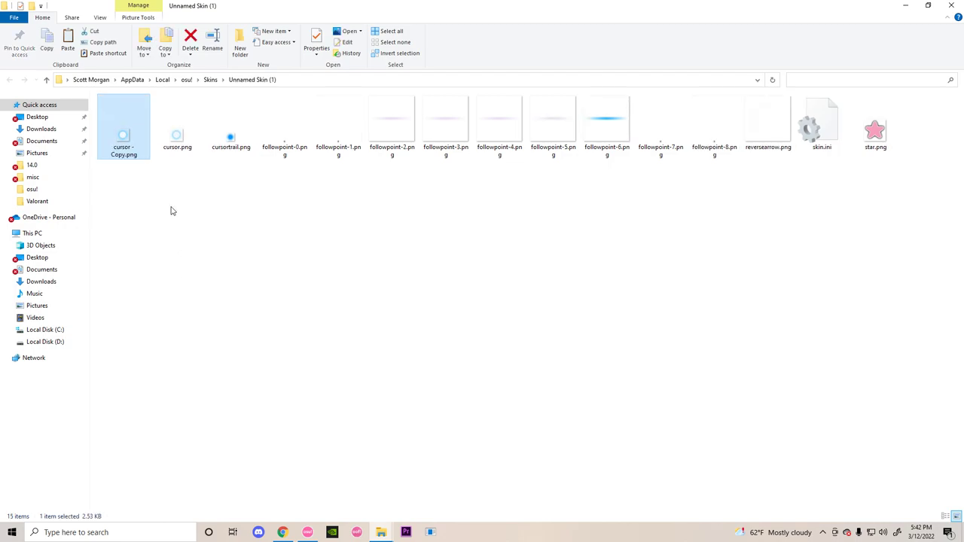
- Rename the cursor.png duplicate to cursormiddle.png
left_click(308, 531)
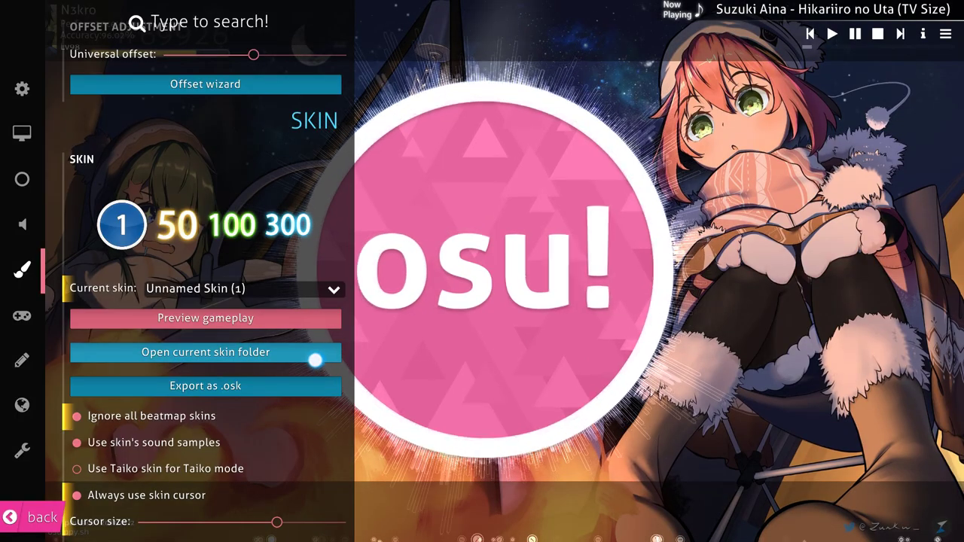
key("alt+Tab")
right_click(123, 143)
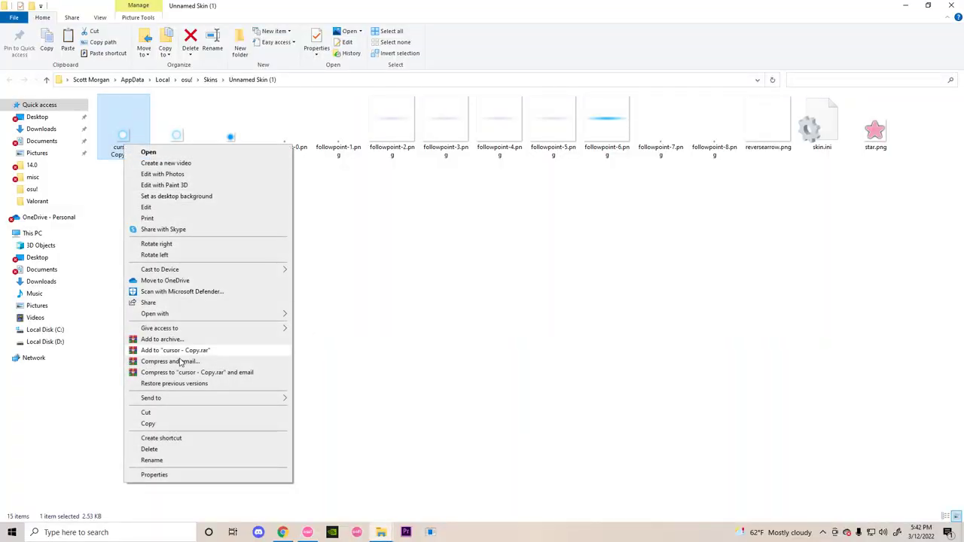
left_click(179, 464)
type("cursortrail.png")
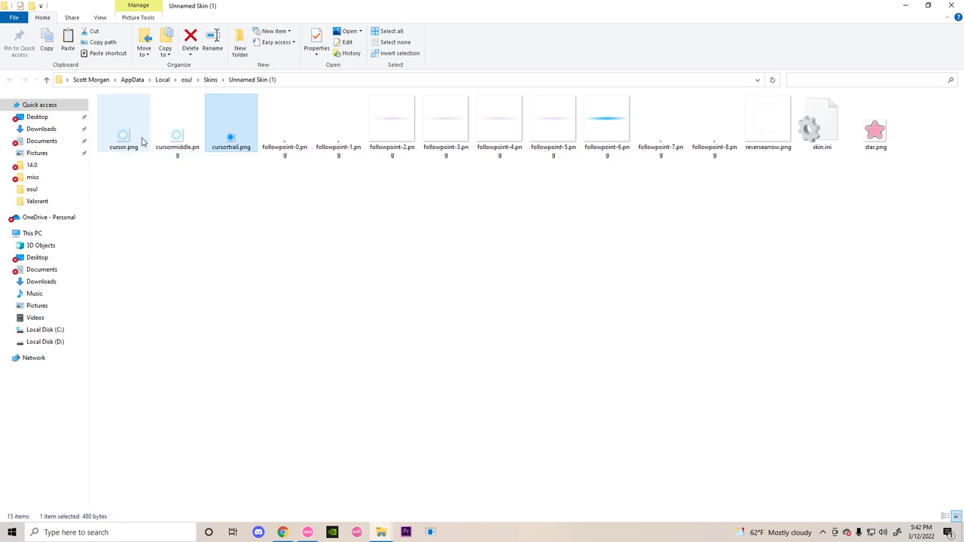
- Pick Unnamed Skin (1) as osu!'s current skin, then return to the Explorer folder
left_click(174, 151)
left_click(302, 535)
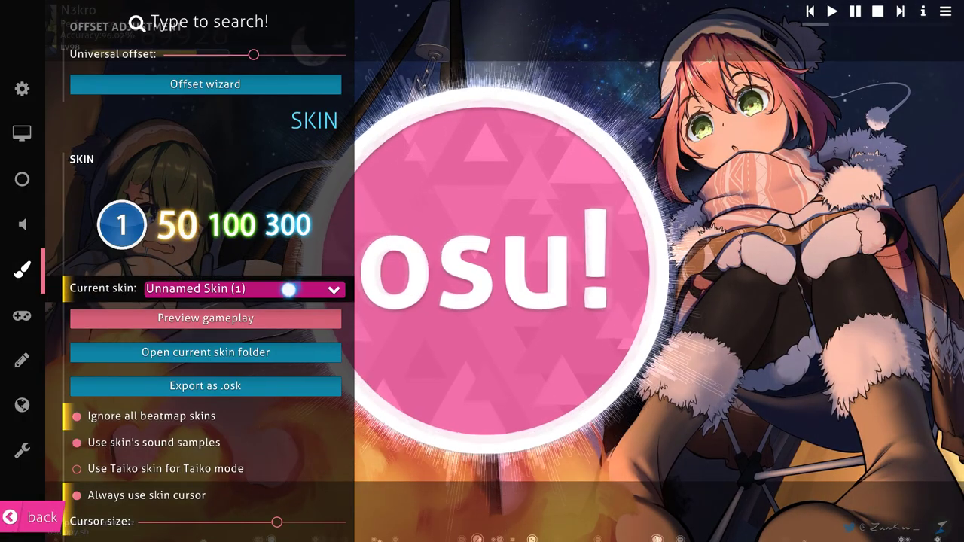
left_click(286, 284)
left_click(252, 309)
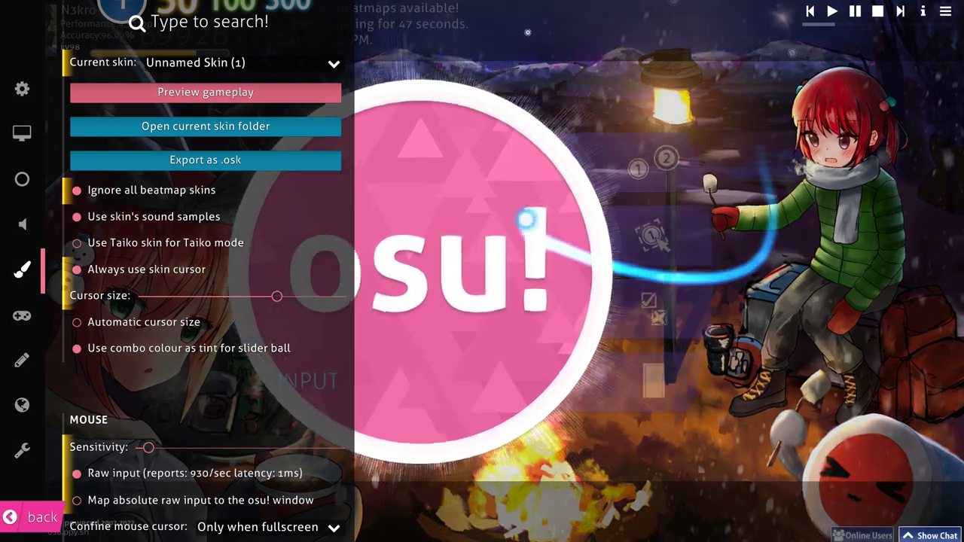
left_click(529, 215)
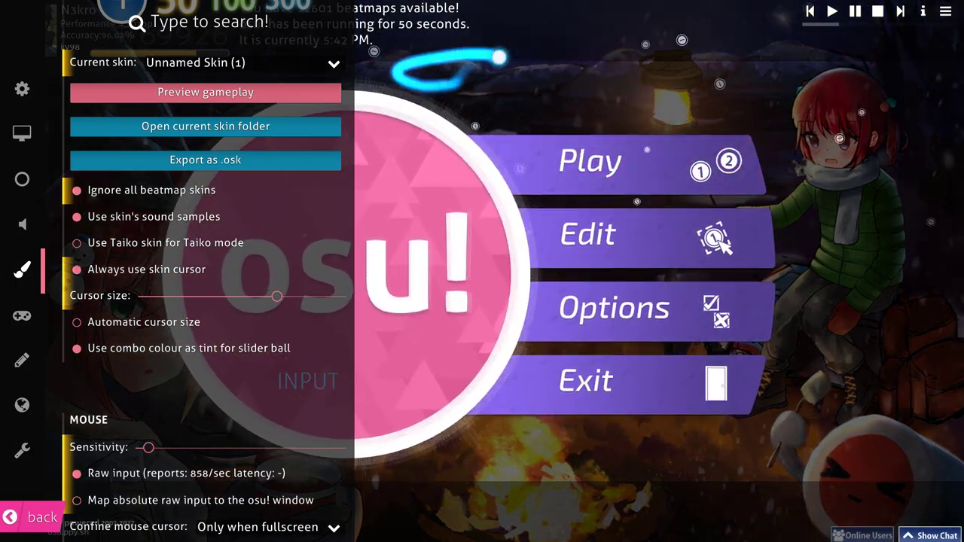
key("alt+Tab")
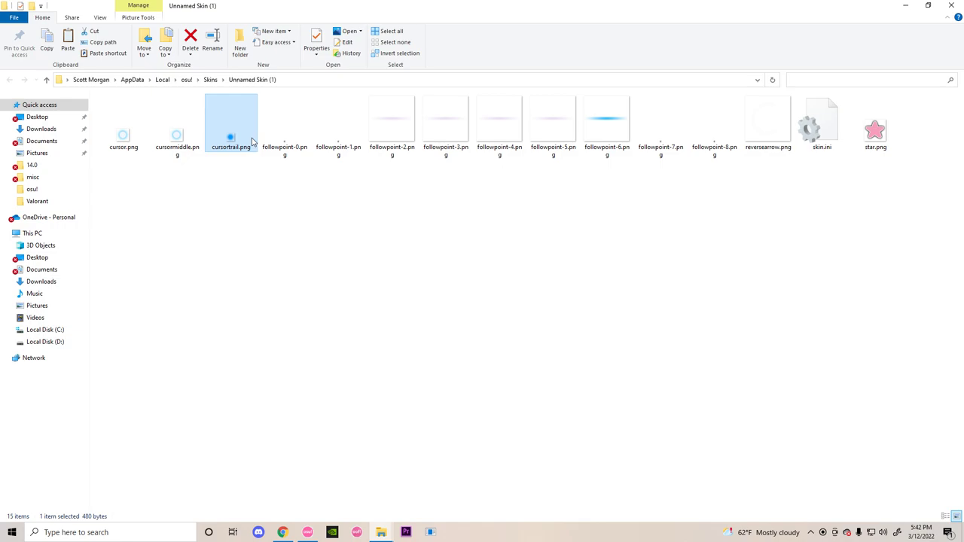
- Return to osuskinner in Chrome and go to page 2 of the cursor trail designs
key("alt+Tab")
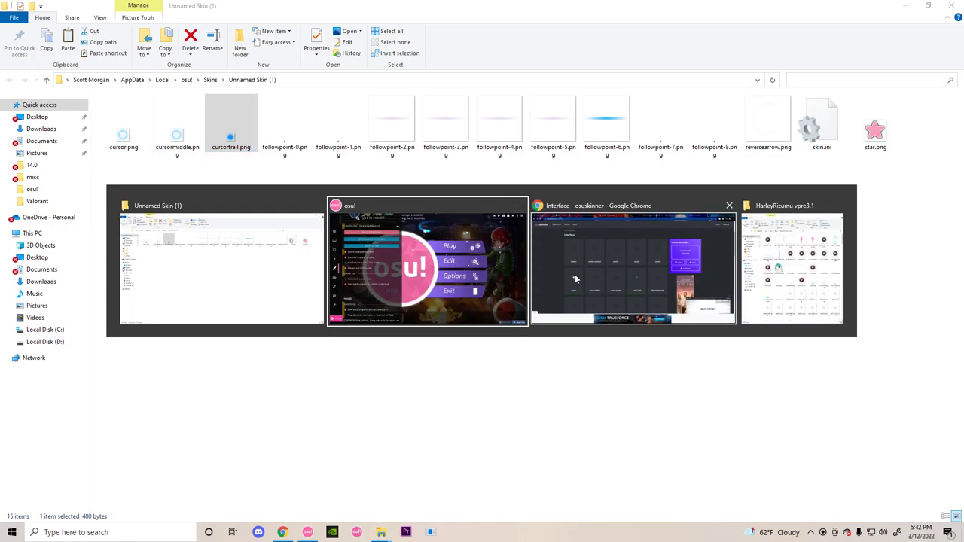
left_click(621, 262)
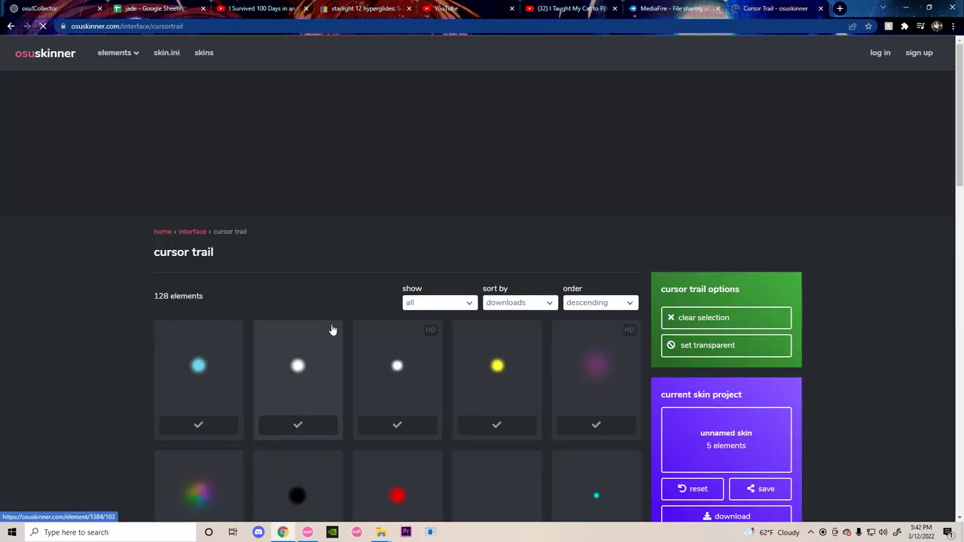
scroll(329, 317, "down", 4)
scroll(309, 286, "down", 3)
scroll(226, 274, "down", 2)
scroll(301, 286, "down", 3)
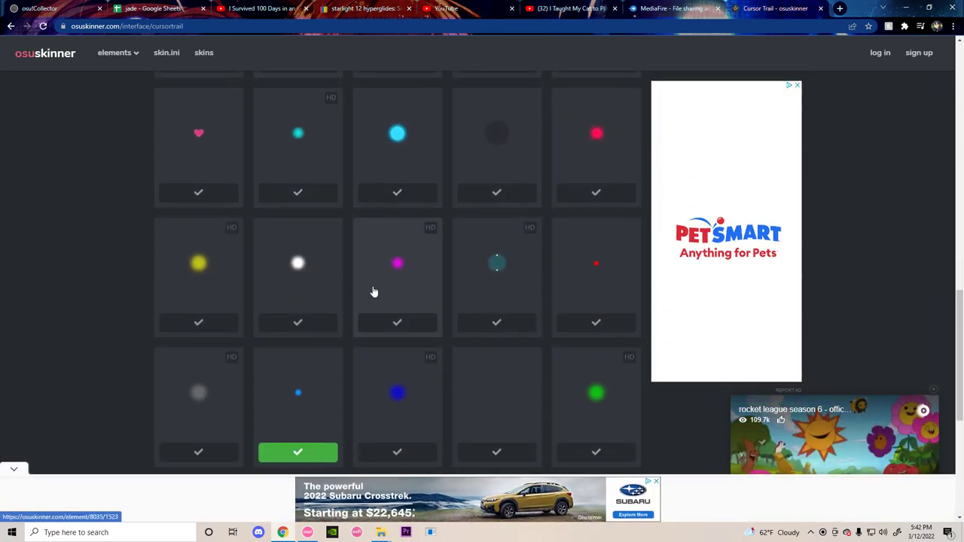
scroll(377, 292, "down", 2)
left_click(386, 315)
mouse_move(381, 532)
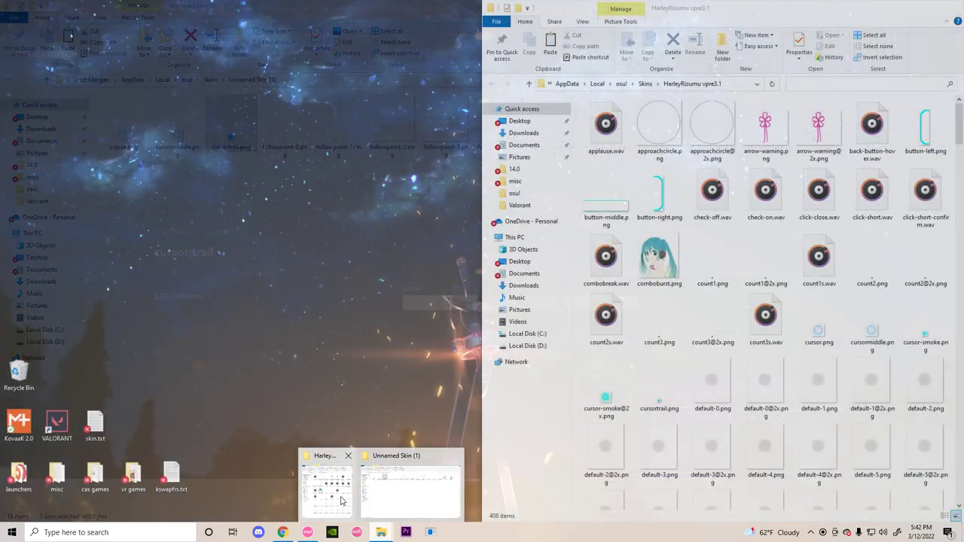
mouse_move(326, 490)
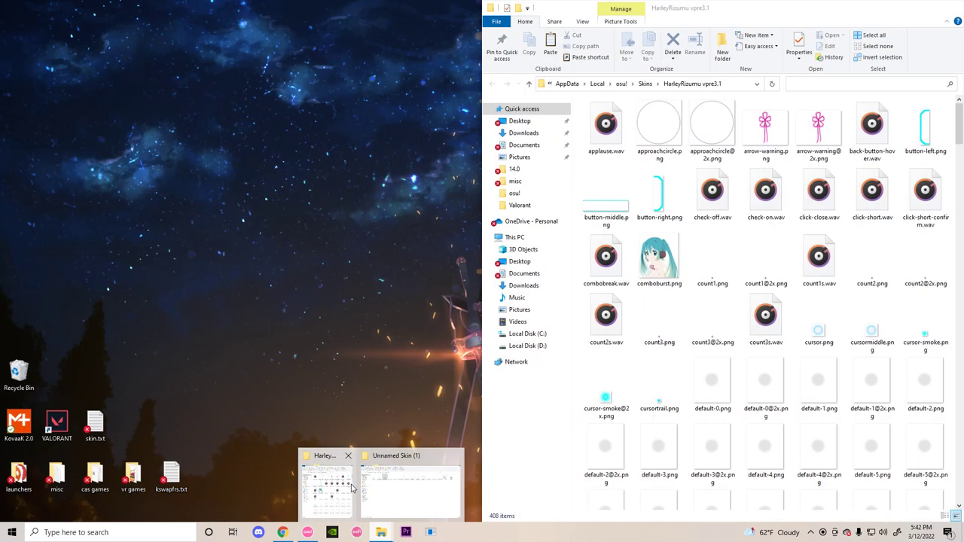
- Copy cursortrail.png from the HarleyRizumu vpre3.1 skin folder
left_click(332, 489)
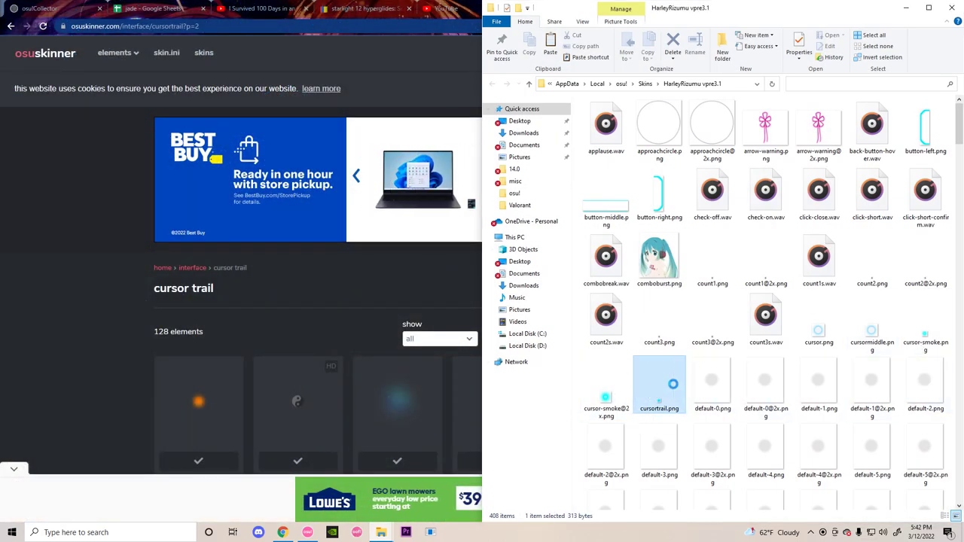
right_click(672, 384)
left_click(691, 330)
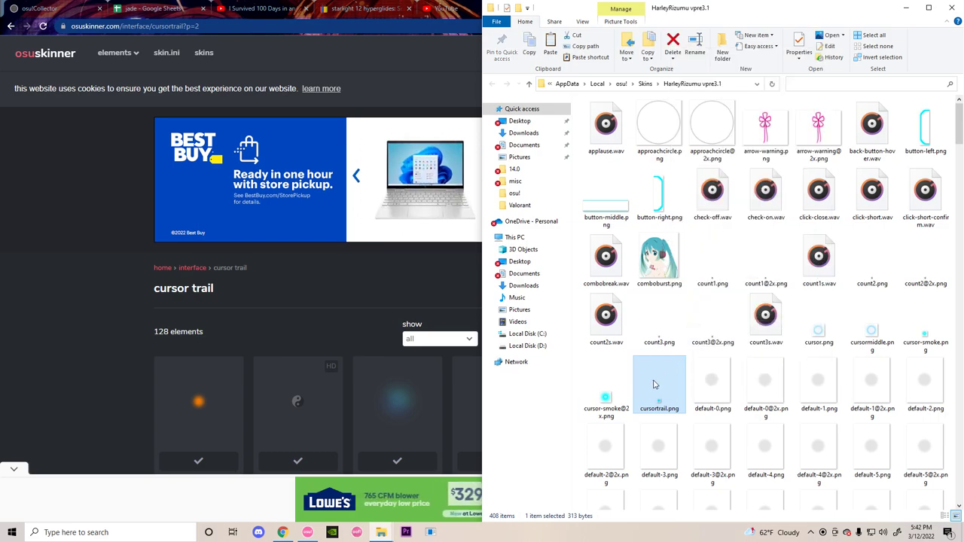
- In Unnamed Skin (1), delete the old cursortrail.png and paste the copied one
left_click(378, 534)
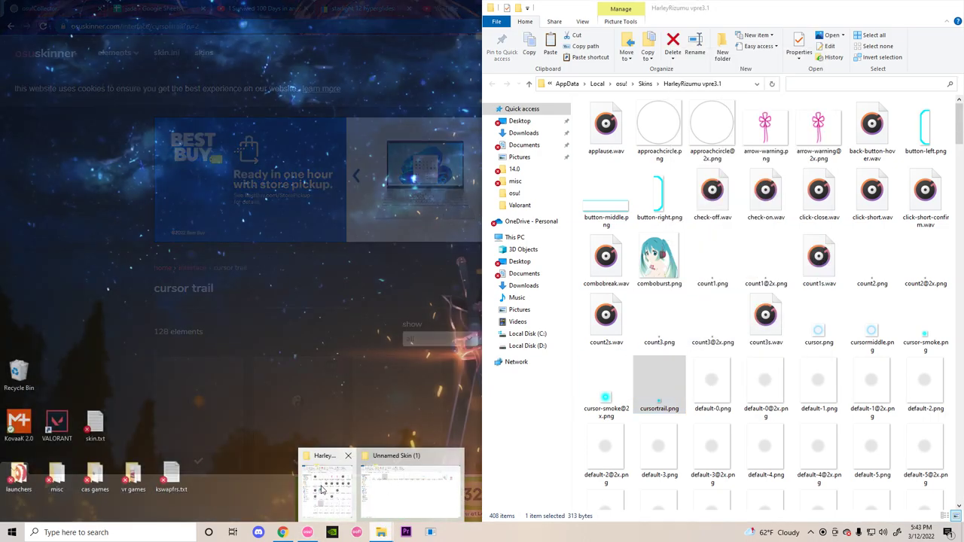
left_click(389, 487)
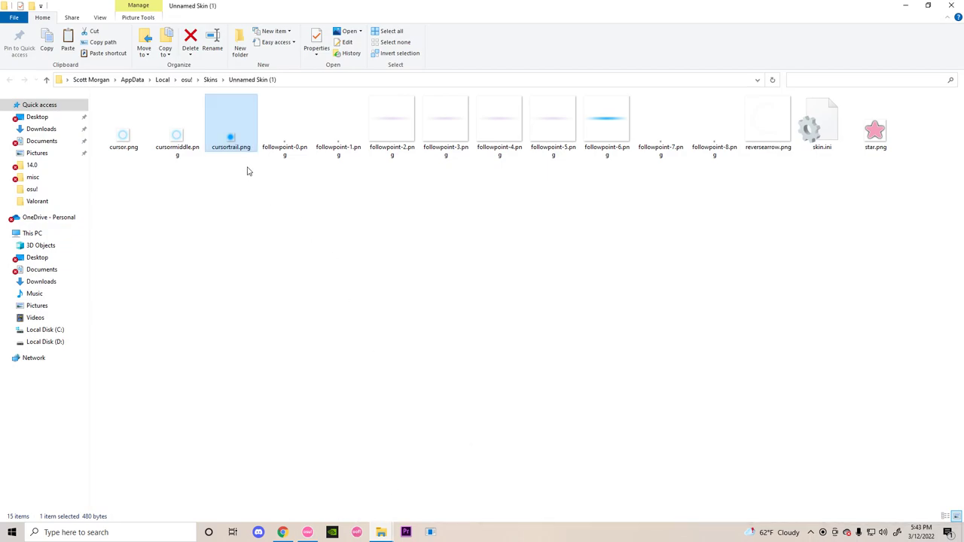
right_click(231, 137)
left_click(257, 439)
right_click(248, 257)
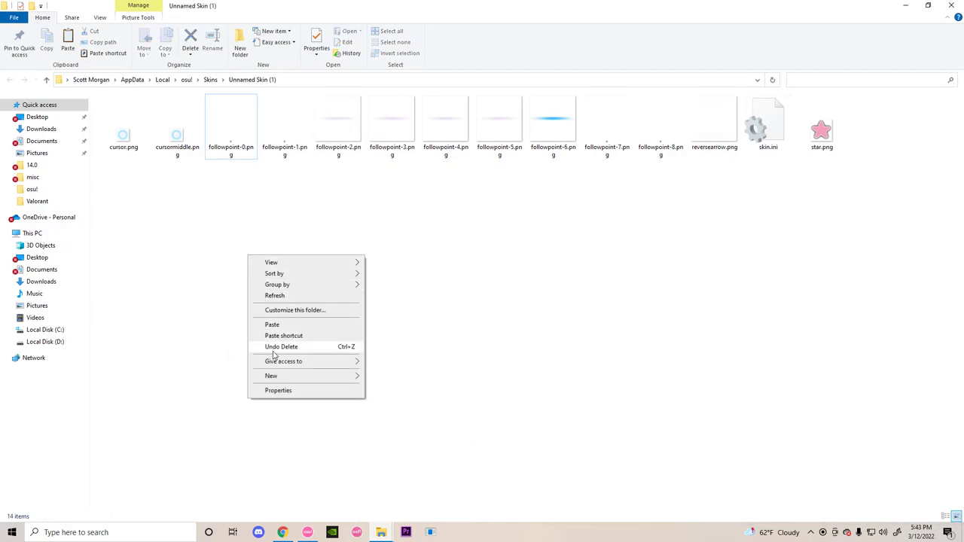
left_click(272, 324)
- In osu! Options, reselect Unnamed Skin (1) as the current skin to reload it
left_click(308, 533)
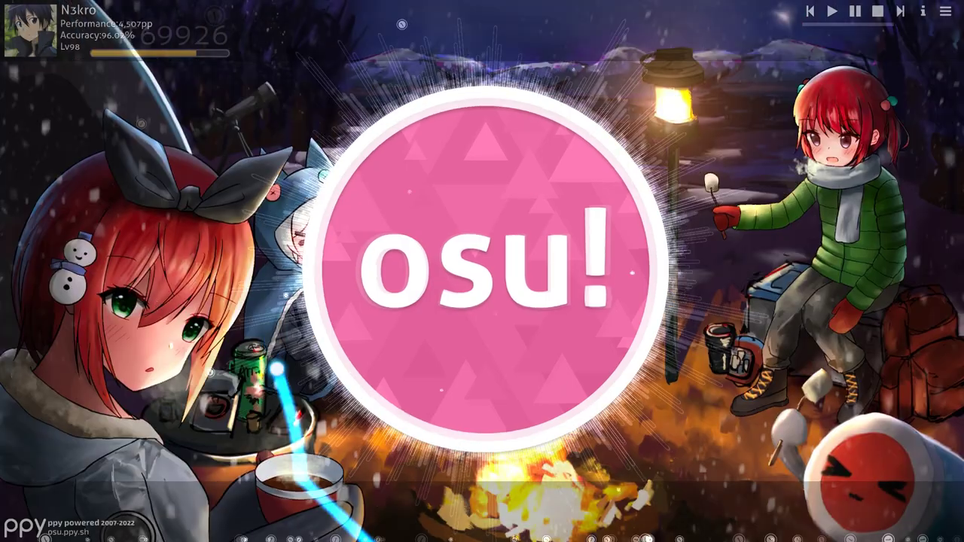
left_click(462, 249)
left_click(516, 311)
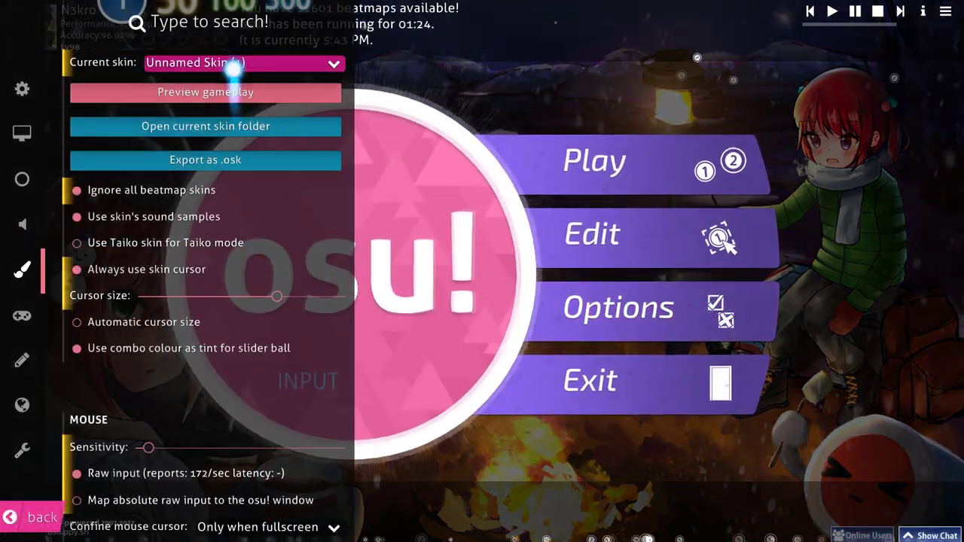
left_click(226, 62)
left_click(236, 241)
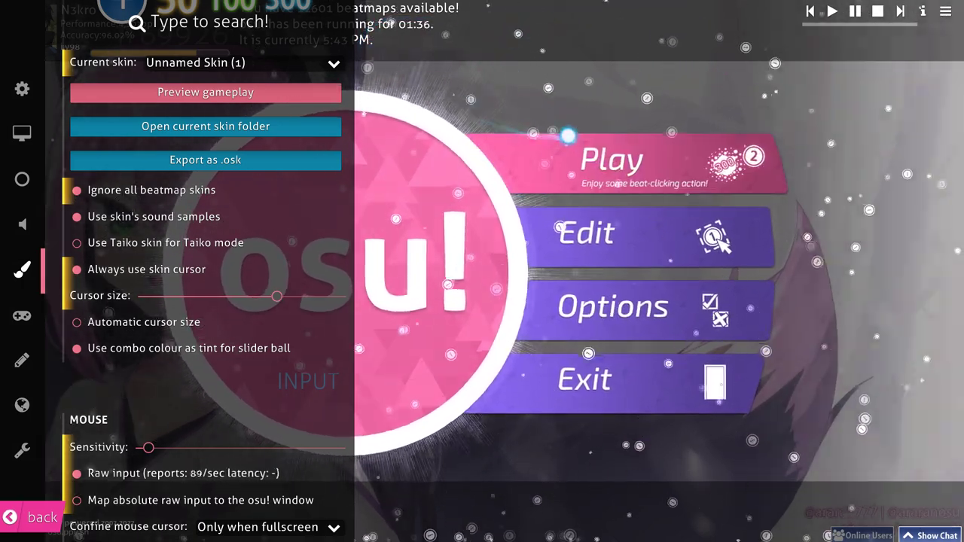
- Go to song selection to view the cursor trail, then return to the skin folder
left_click(568, 136)
left_click(602, 188)
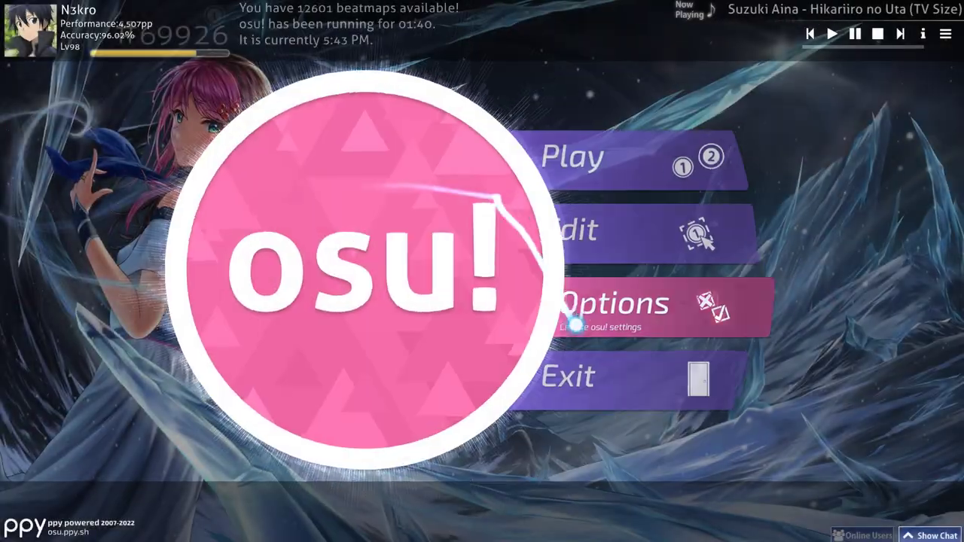
key("alt+Tab")
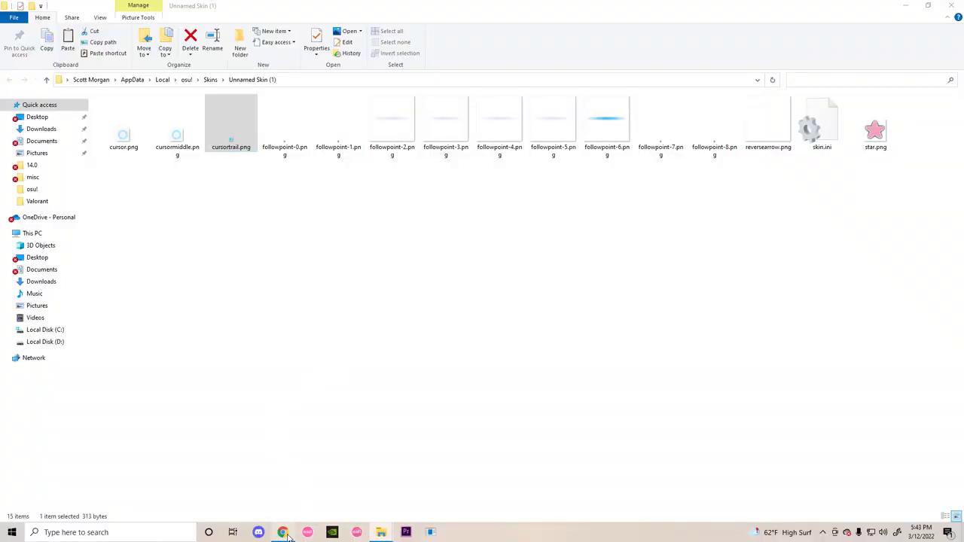